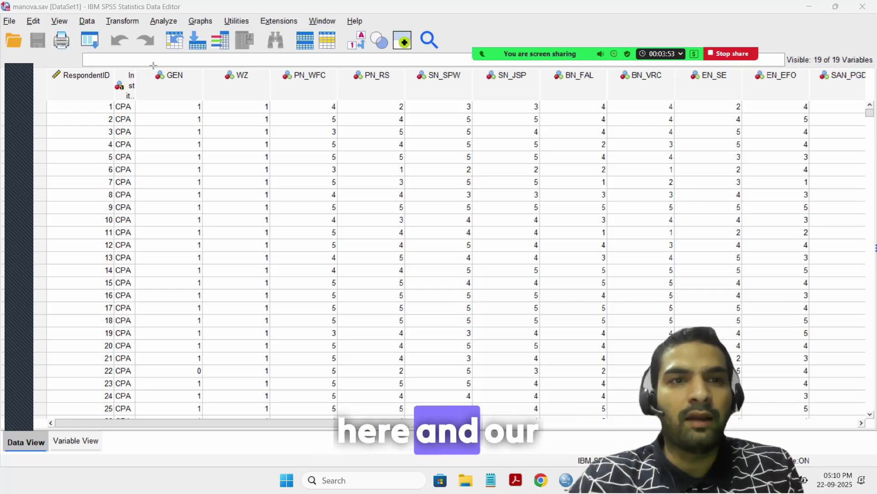
drag(144, 64, 277, 111)
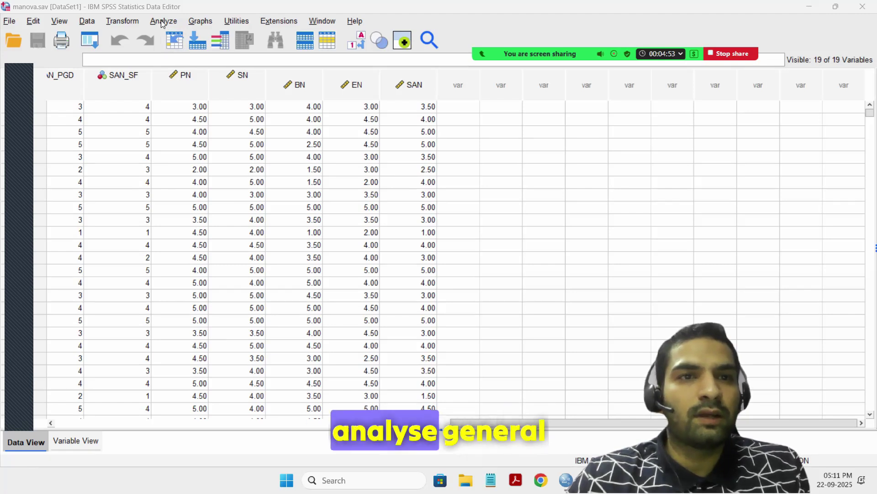
Set up a multivariate general linear model with dependent variables PN, SN, BN, EN and SAN and fixed factors GEN and WZ.
click(165, 24)
mouse_move(229, 123)
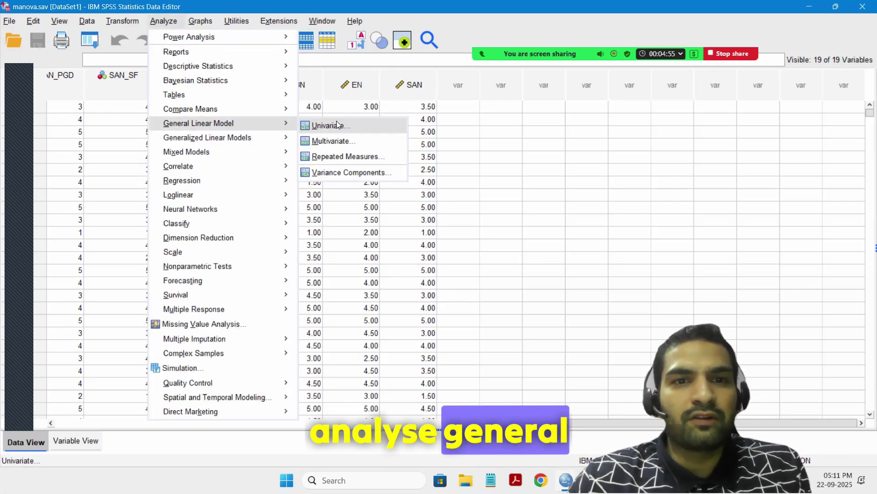
click(339, 142)
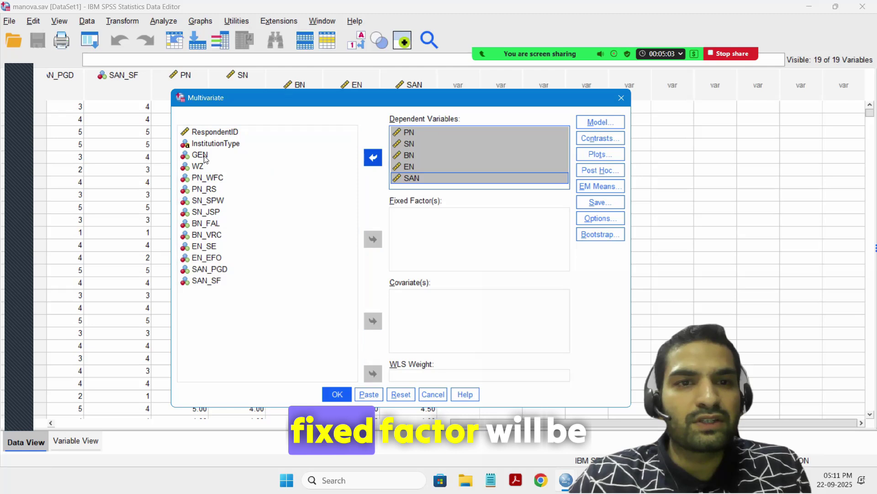
click(200, 156)
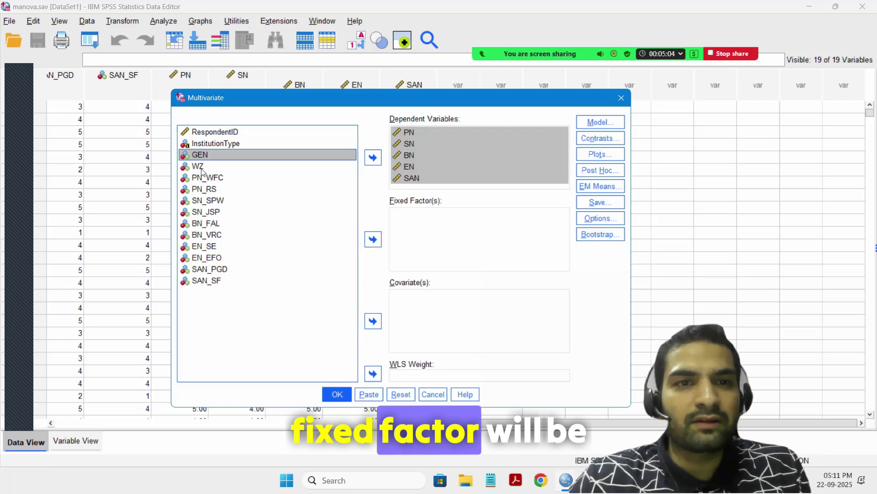
ctrl+click(200, 167)
click(373, 239)
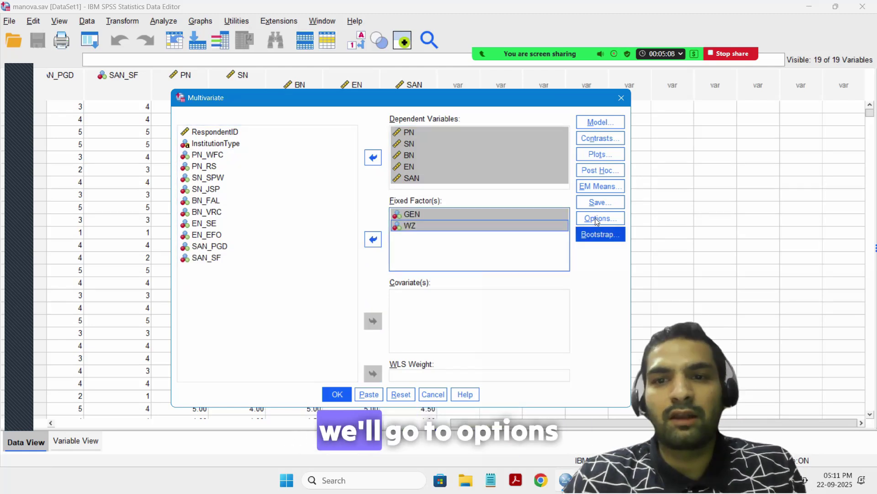
Include descriptive statistics, estimates of effect size and homogeneity tests in the multivariate analysis options.
click(598, 219)
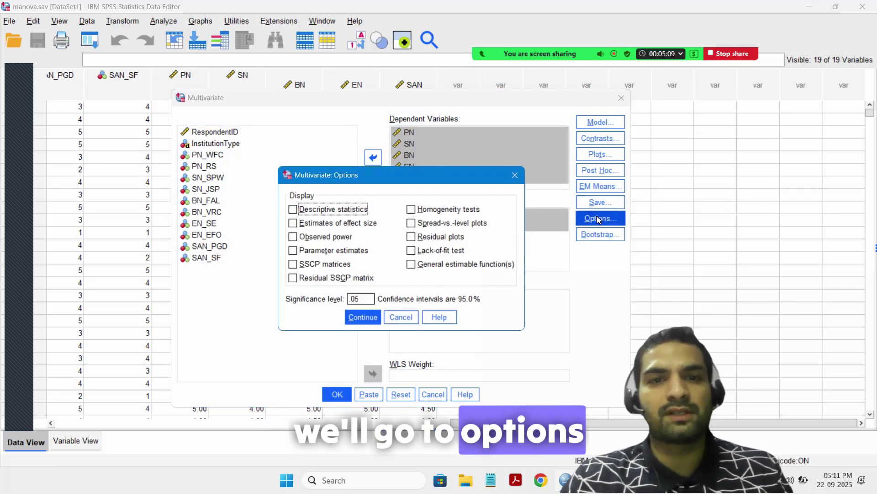
click(327, 224)
click(450, 210)
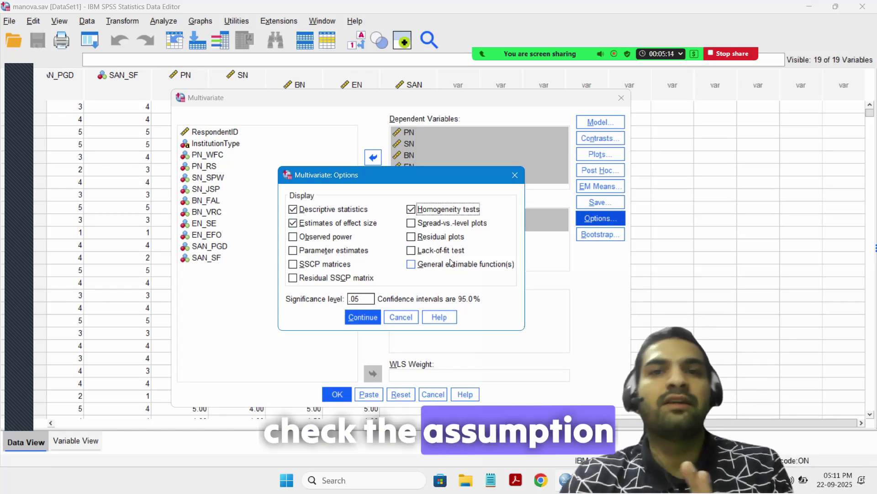
click(368, 316)
Add a WZ * GEN profile plot with WZ on the horizontal axis and GEN as separate lines, and run the analysis.
click(602, 156)
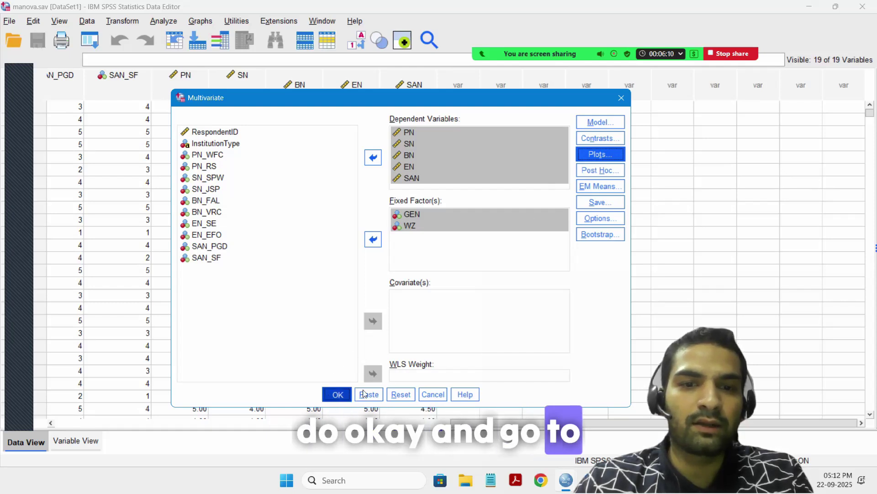
click(337, 394)
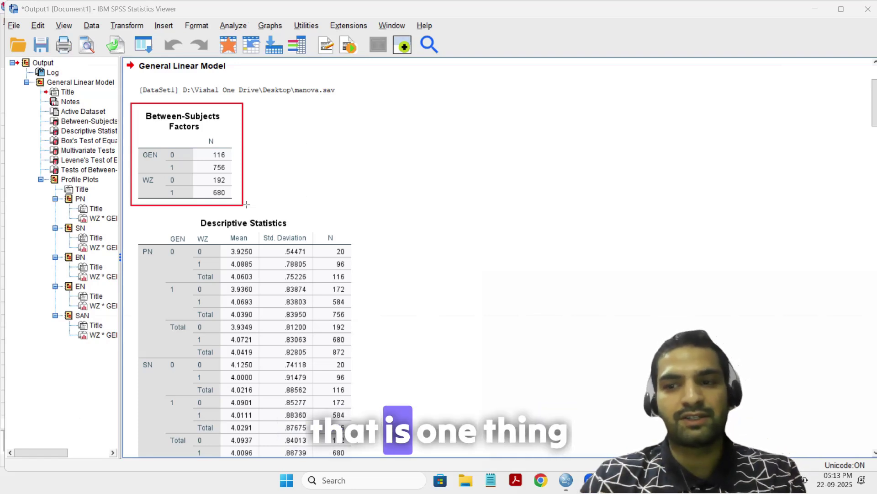
Examine the Descriptive Statistics table, comparing the group sizes across GEN and WZ for the dependent variables PN and SN.
scroll(251, 208, down, 3)
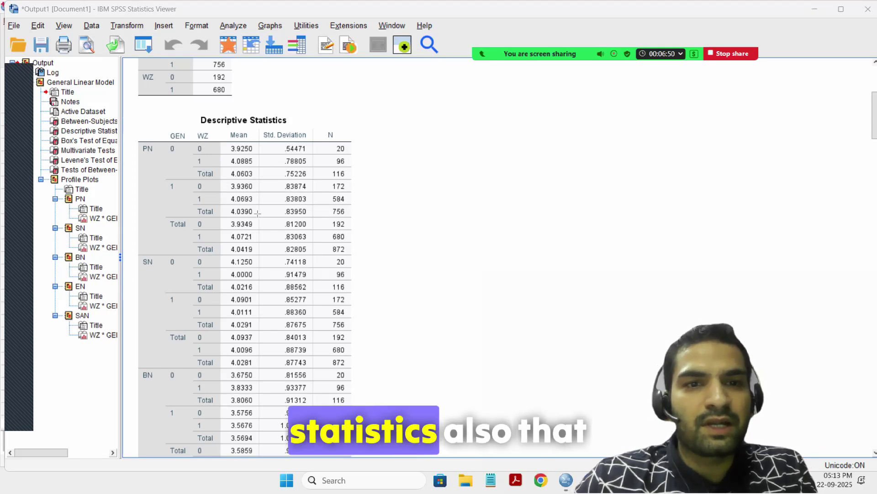
drag(327, 146, 354, 168)
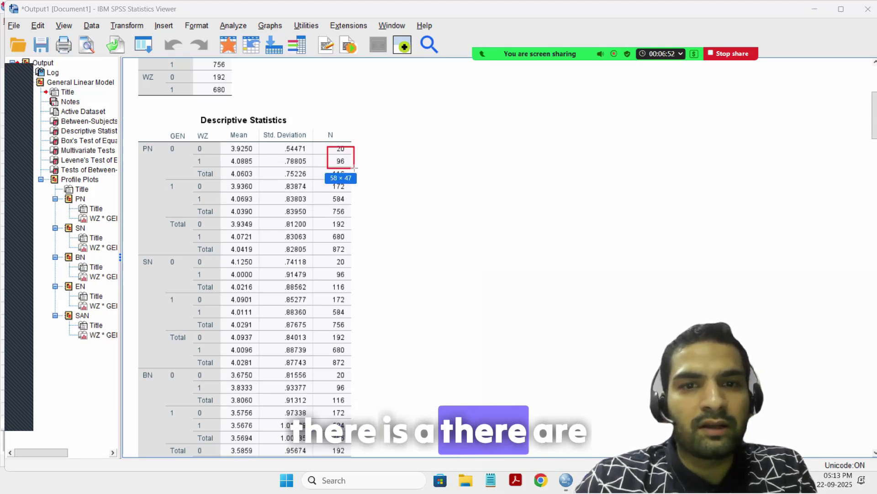
mouse_move(325, 193)
mouse_down()
mouse_move(355, 231)
mouse_move(355, 219)
mouse_up()
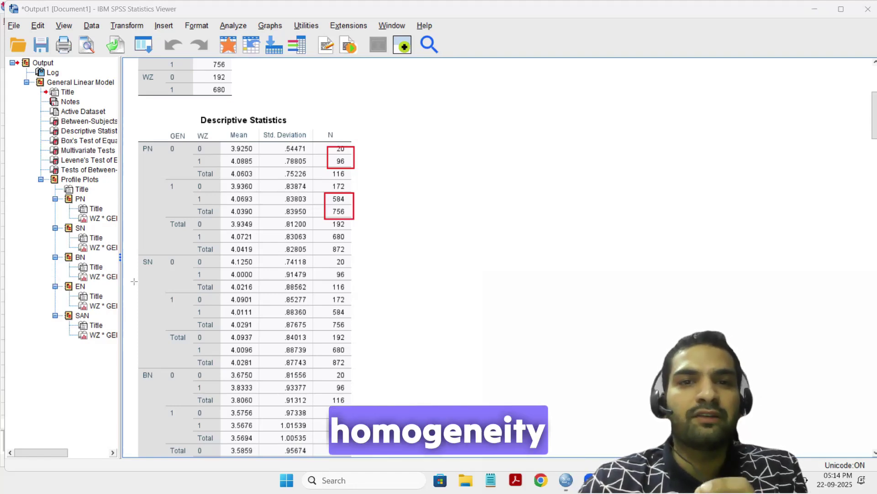
drag(135, 136, 165, 165)
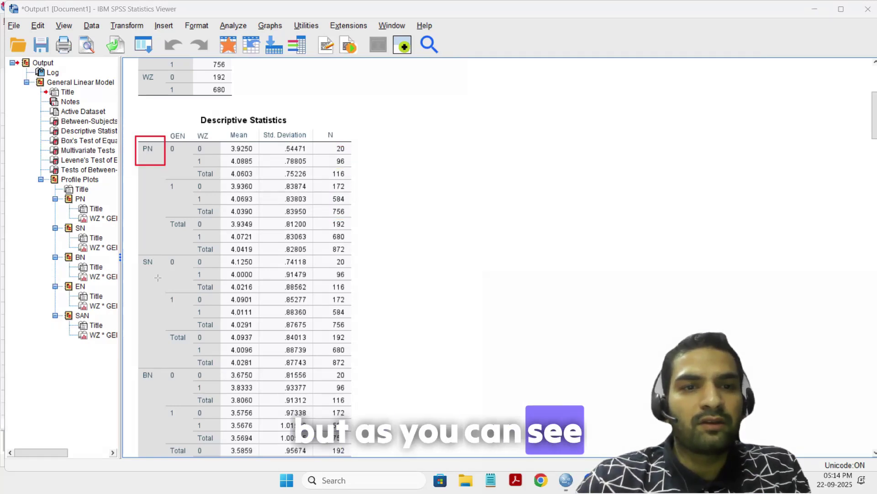
drag(132, 255, 162, 285)
mouse_move(330, 143)
mouse_down()
mouse_move(347, 164)
mouse_move(364, 258)
mouse_up()
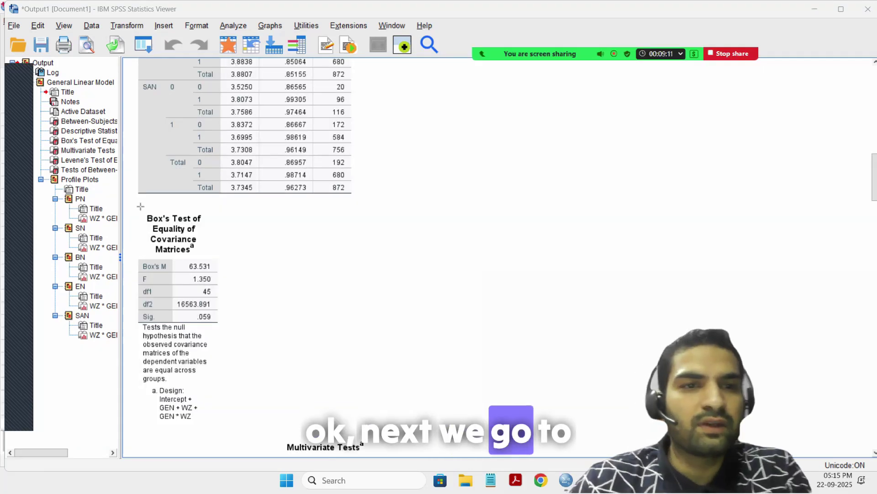
Check the significance value in Box's Test of Equality of Covariance Matrices.
mouse_move(141, 206)
mouse_down()
mouse_move(169, 244)
mouse_move(222, 244)
mouse_up()
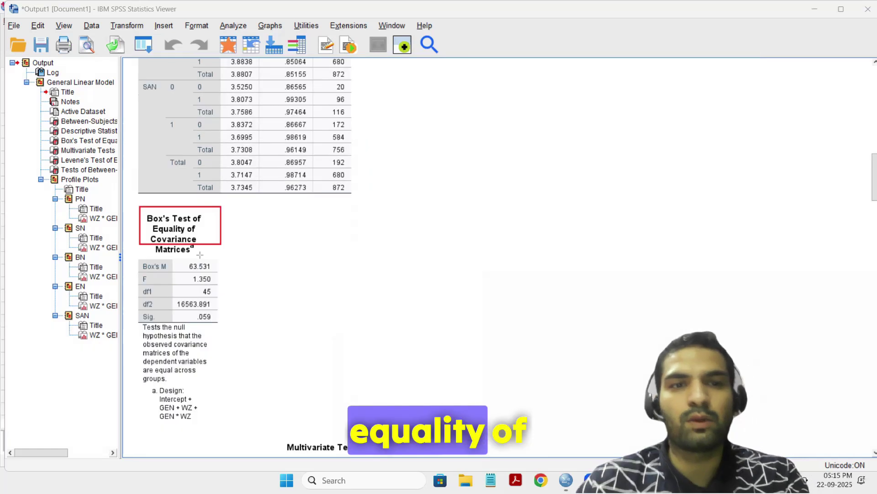
drag(137, 309, 241, 325)
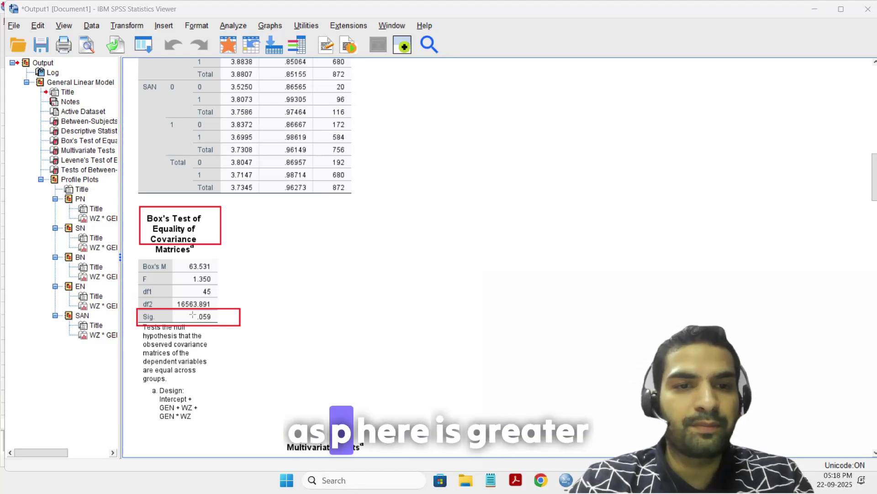
drag(200, 303, 229, 338)
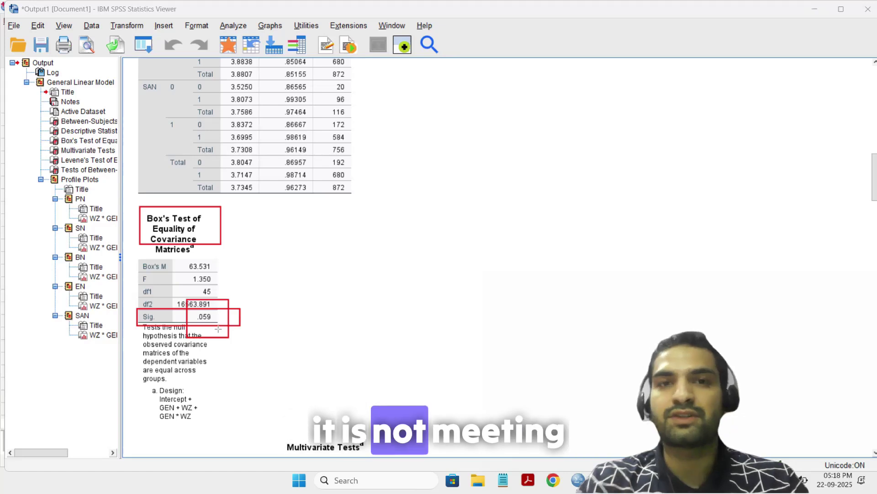
Examine the significance and partial eta squared values for GEN, WZ and GEN * WZ in the Multivariate Tests table.
scroll(218, 329, down, 10)
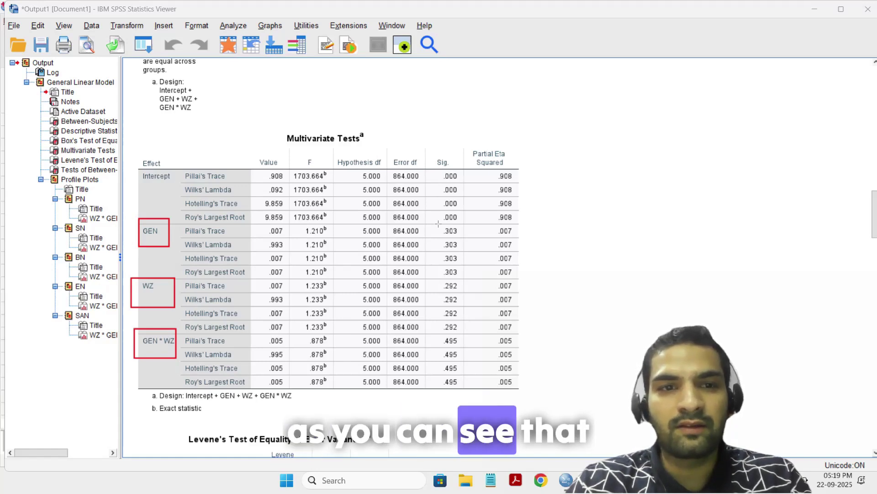
mouse_move(429, 226)
mouse_down()
mouse_move(467, 233)
mouse_move(467, 277)
mouse_up()
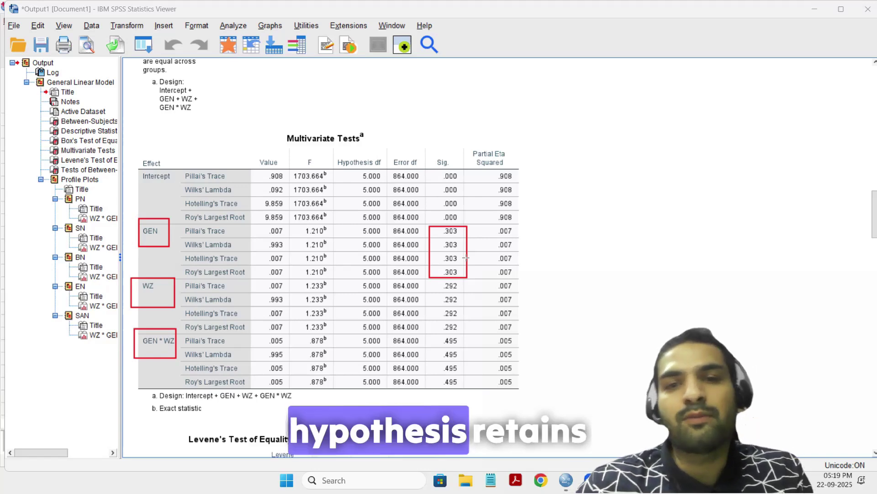
mouse_move(431, 282)
mouse_down()
mouse_move(475, 319)
mouse_move(475, 333)
mouse_up()
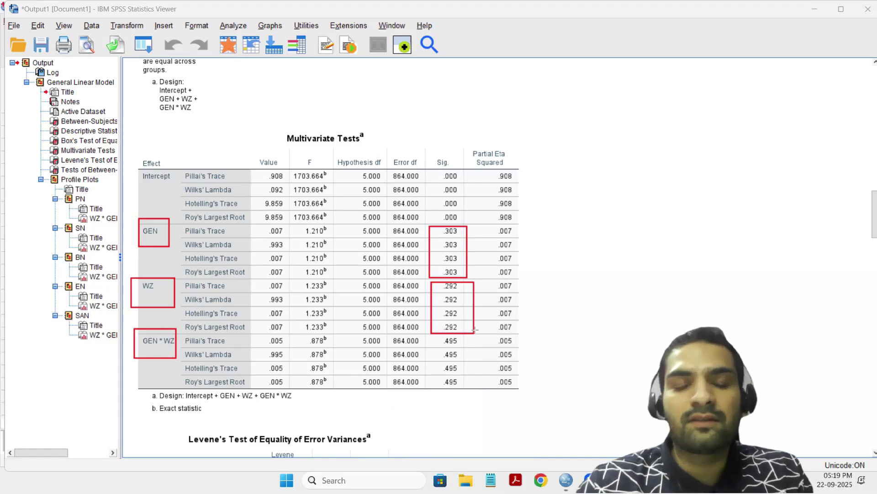
drag(438, 339, 469, 397)
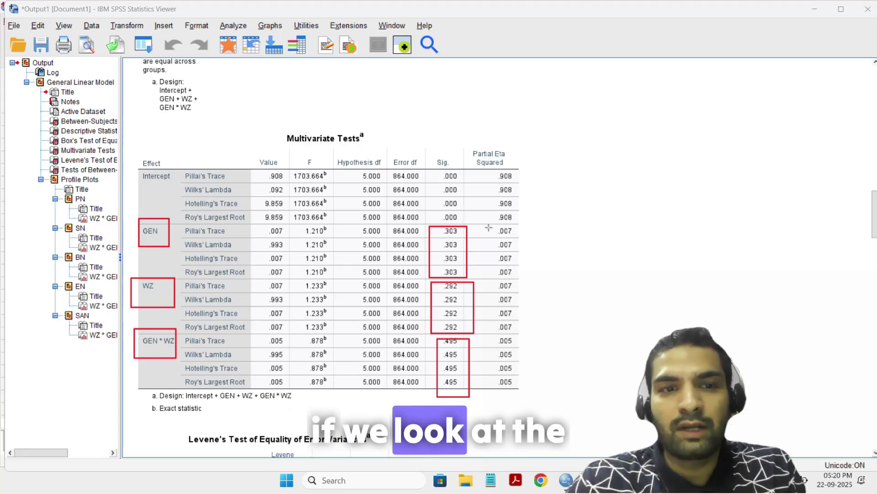
drag(489, 227, 526, 324)
drag(523, 376, 527, 395)
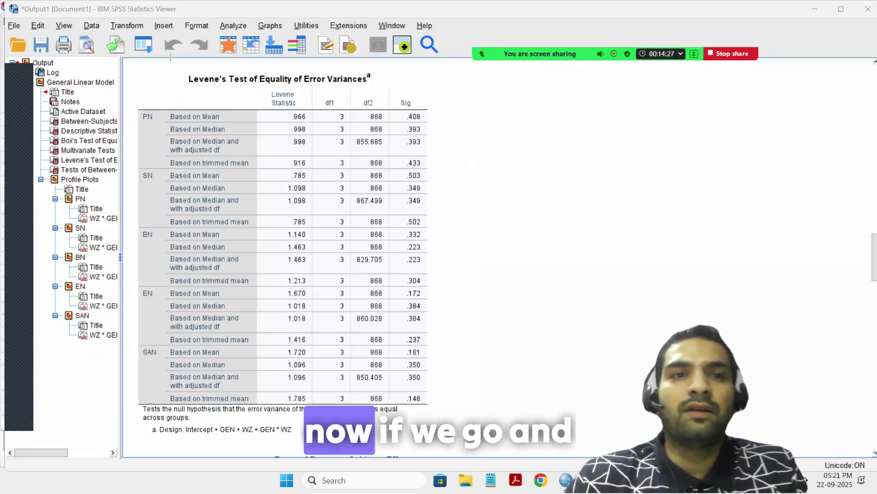
Review significance in Levene's test, and significance and partial eta squared for GEN, WZ and GEN * WZ in the Tests of Between-Subjects Effects.
drag(172, 70, 402, 93)
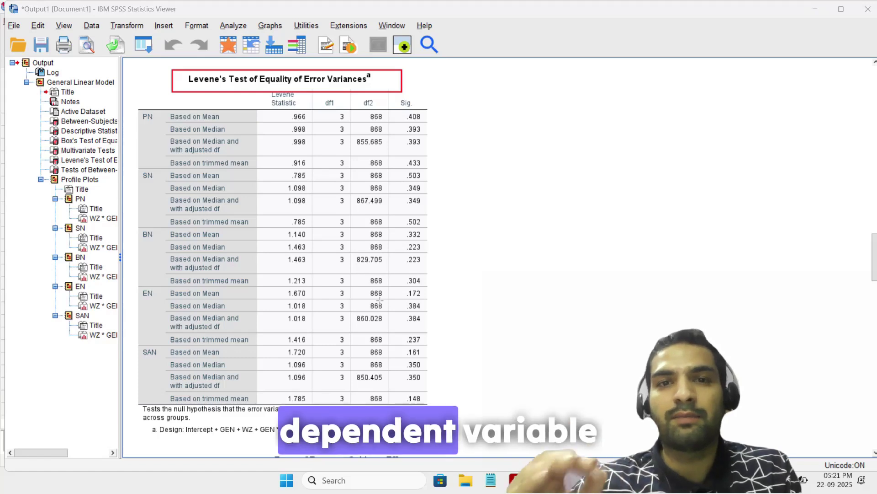
drag(393, 111, 453, 389)
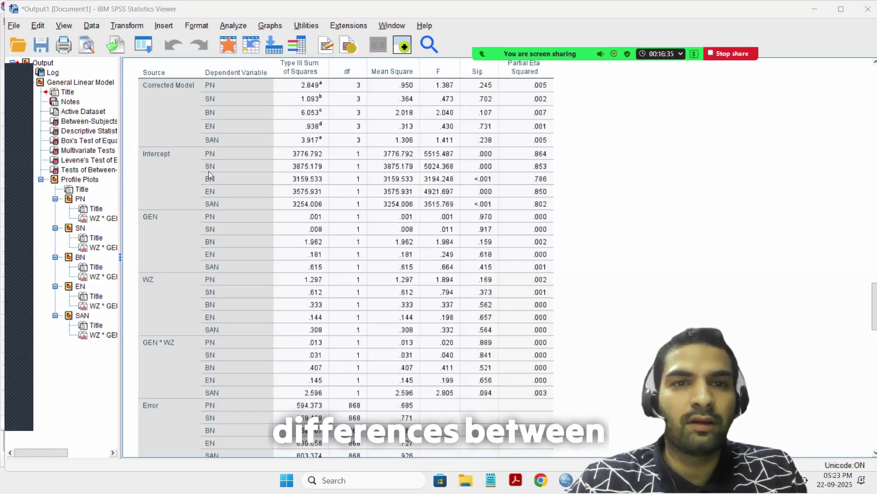
scroll(208, 171, up, 2)
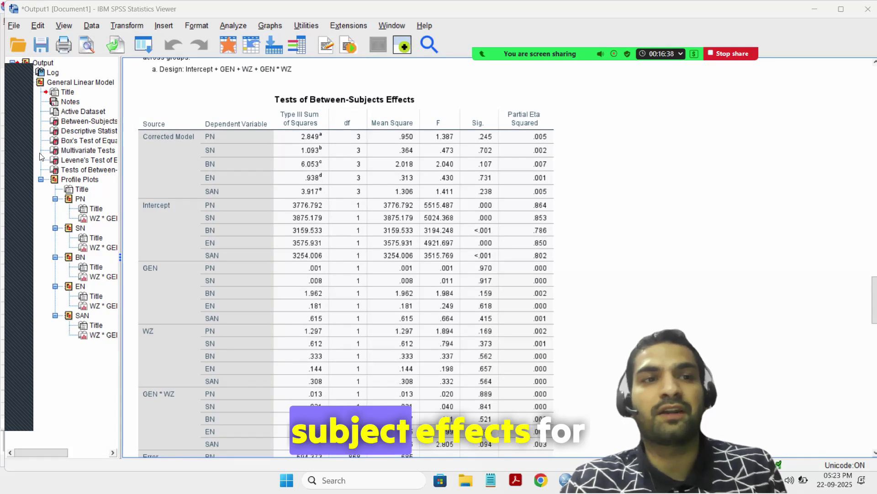
click(19, 143)
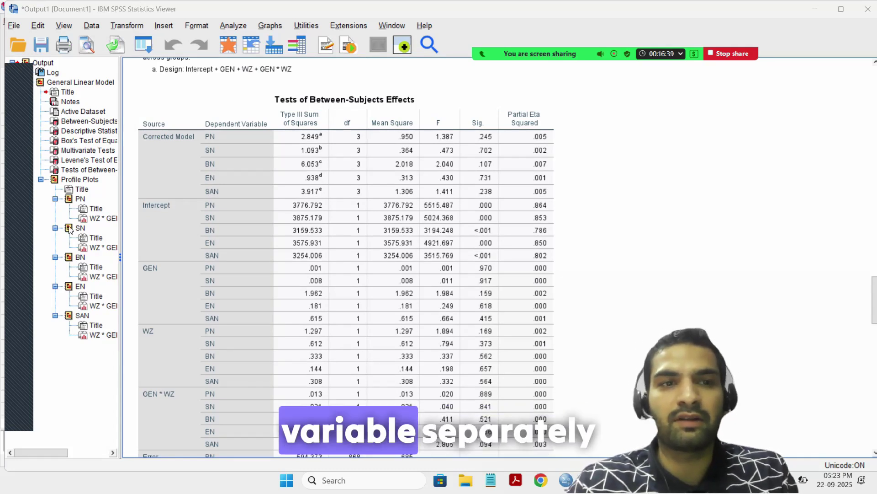
drag(136, 257, 173, 284)
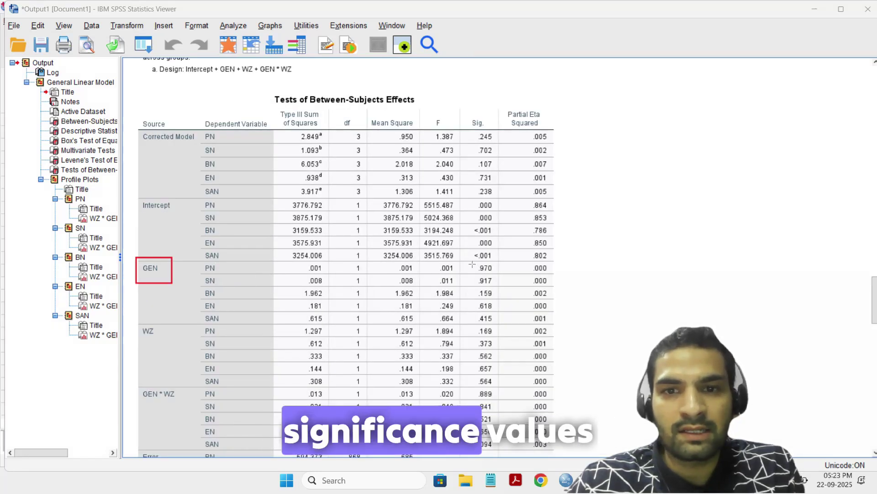
drag(471, 263, 504, 327)
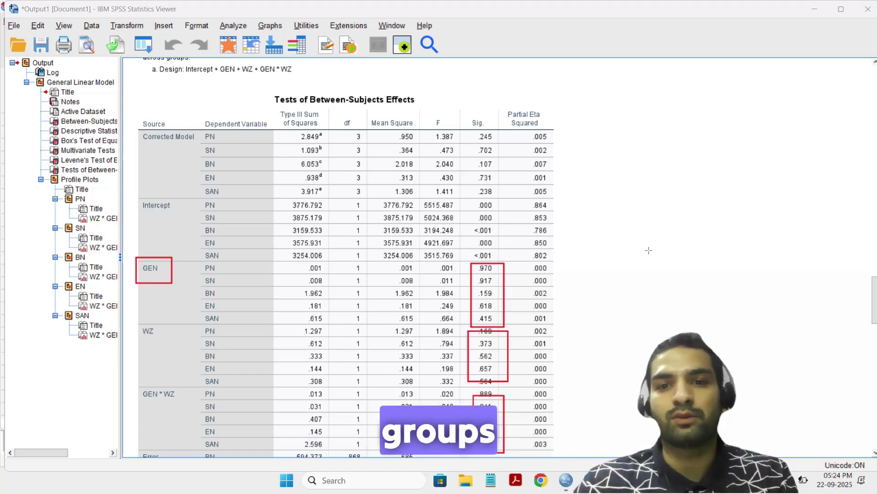
scroll(649, 250, down, 2)
drag(522, 212, 557, 401)
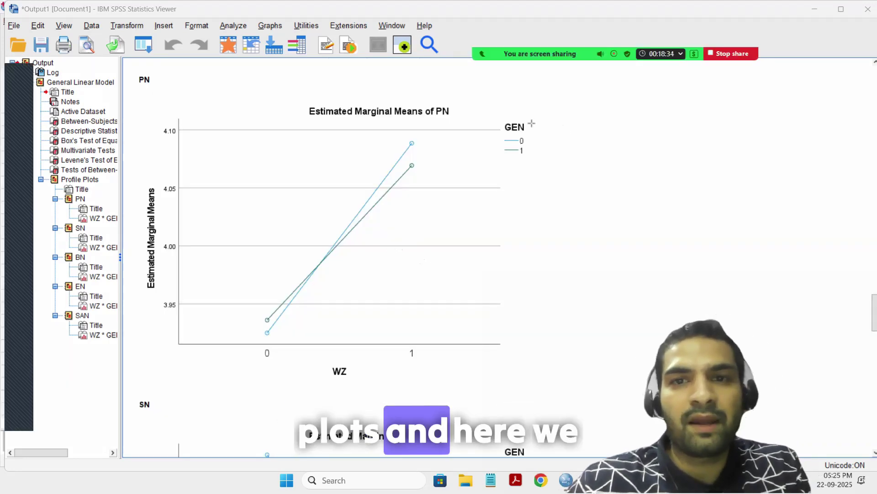
Examine the estimated marginal means plots of PN and SN, comparing the GEN lines across the WZ groups.
drag(500, 119, 542, 163)
drag(319, 361, 365, 390)
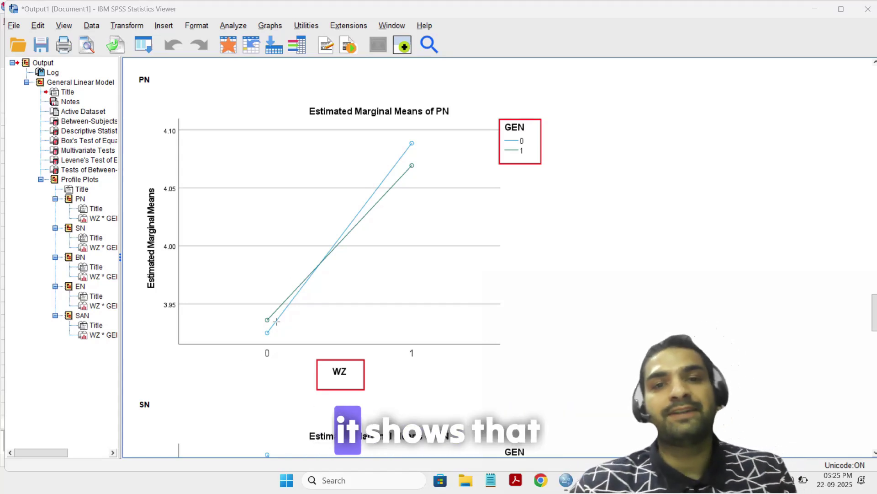
mouse_move(130, 179)
mouse_down()
mouse_move(151, 212)
mouse_move(174, 313)
mouse_up()
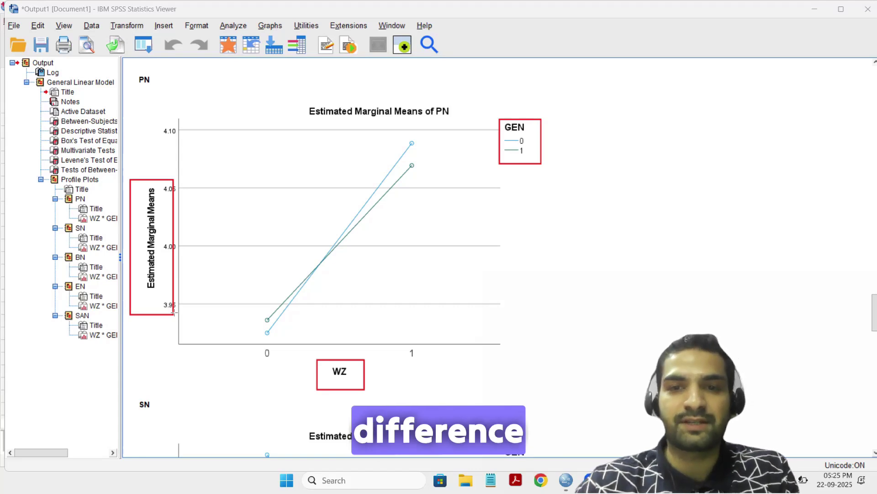
scroll(283, 196, down, 6)
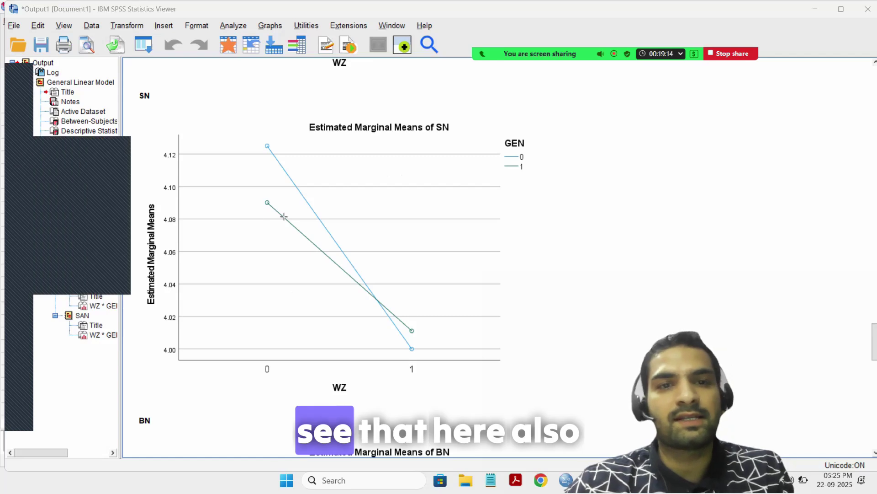
drag(242, 174, 408, 345)
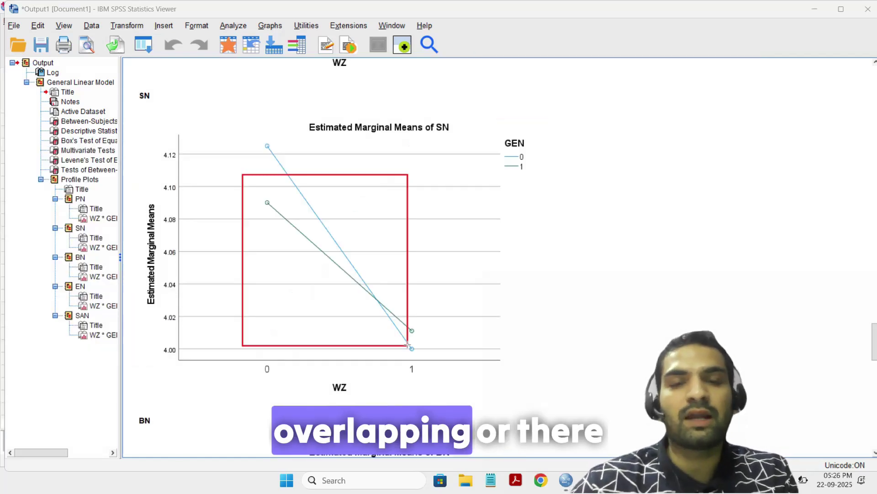